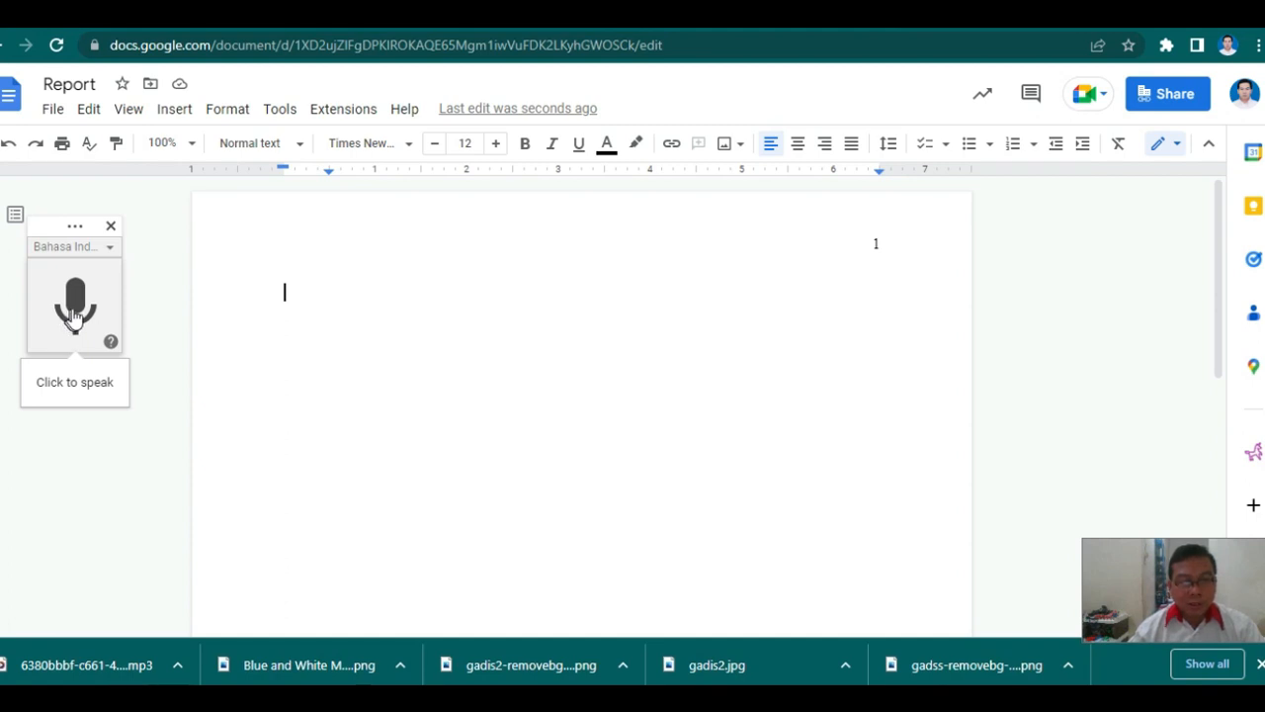
- Dictate the Indonesian greeting that introduces the channel with voice typing, stop the dictation and start a new paragraph
{"action": "left_click", "coordinate": [74, 314]}
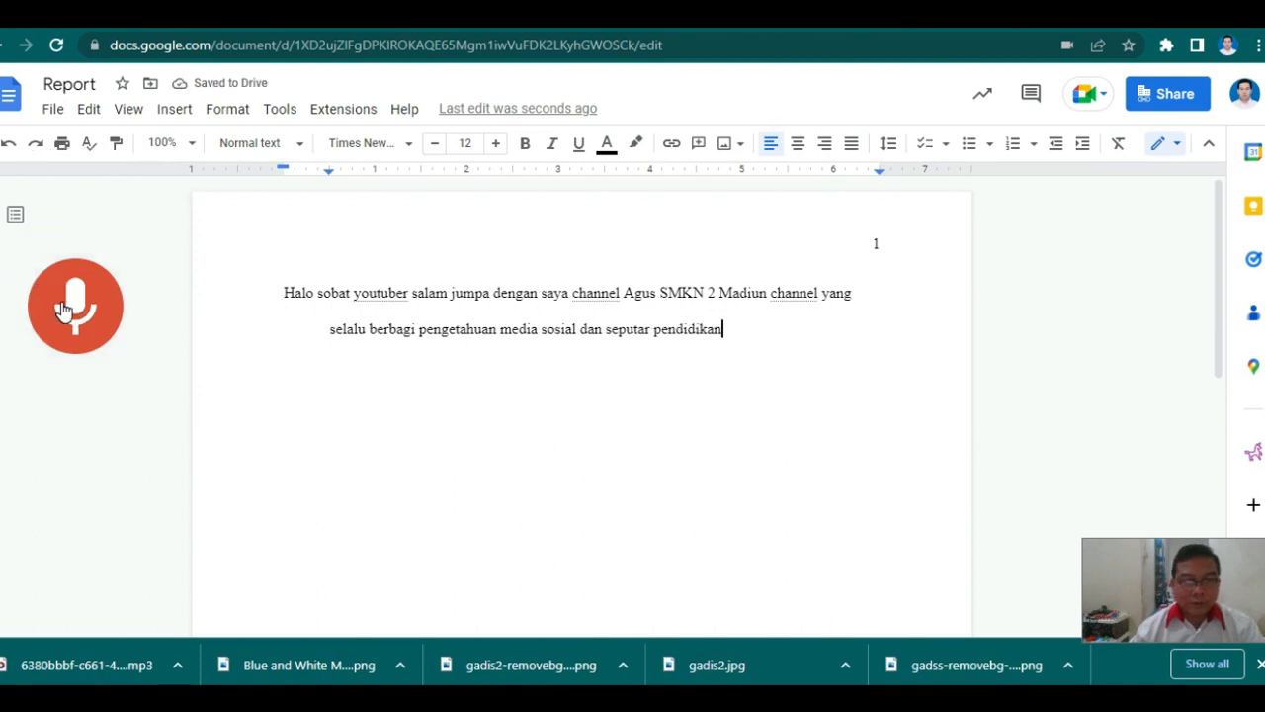
{"action": "left_click", "coordinate": [63, 309]}
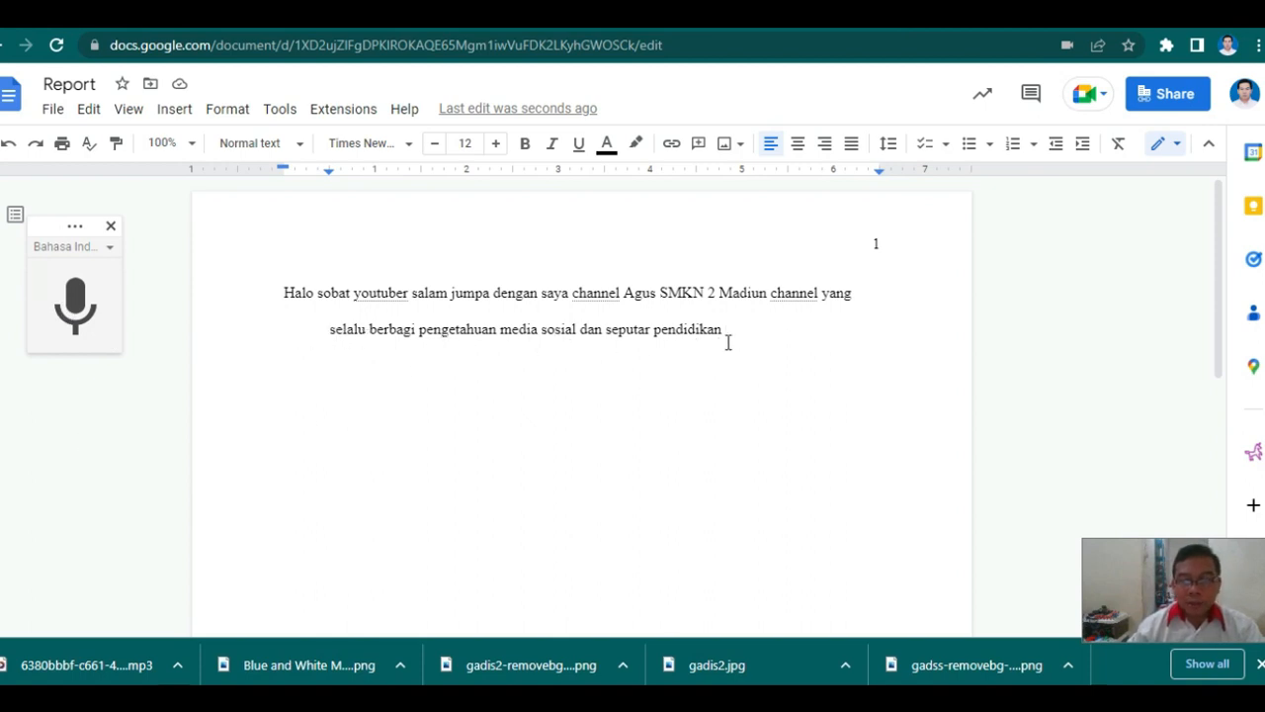
{"action": "key", "text": "Return"}
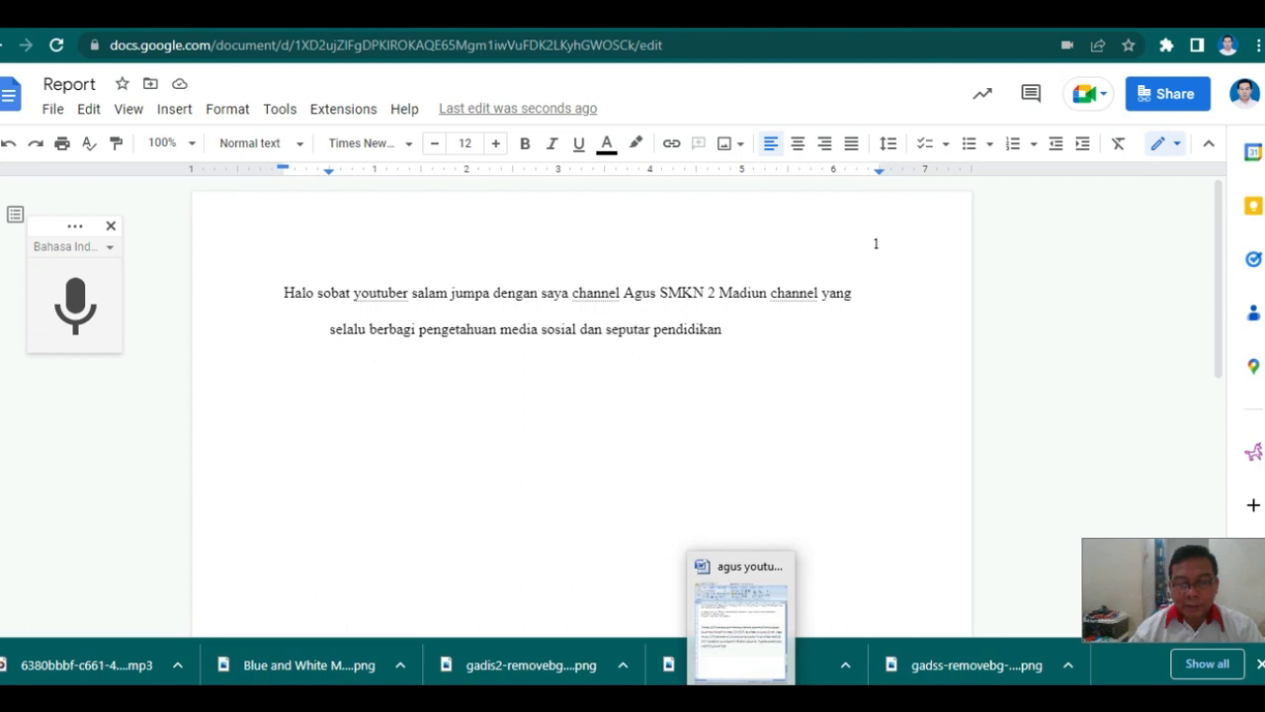
- Switch to the Word document with the Timnas U20 text and arrange it side by side with the Google Docs window
{"action": "left_click", "coordinate": [741, 613]}
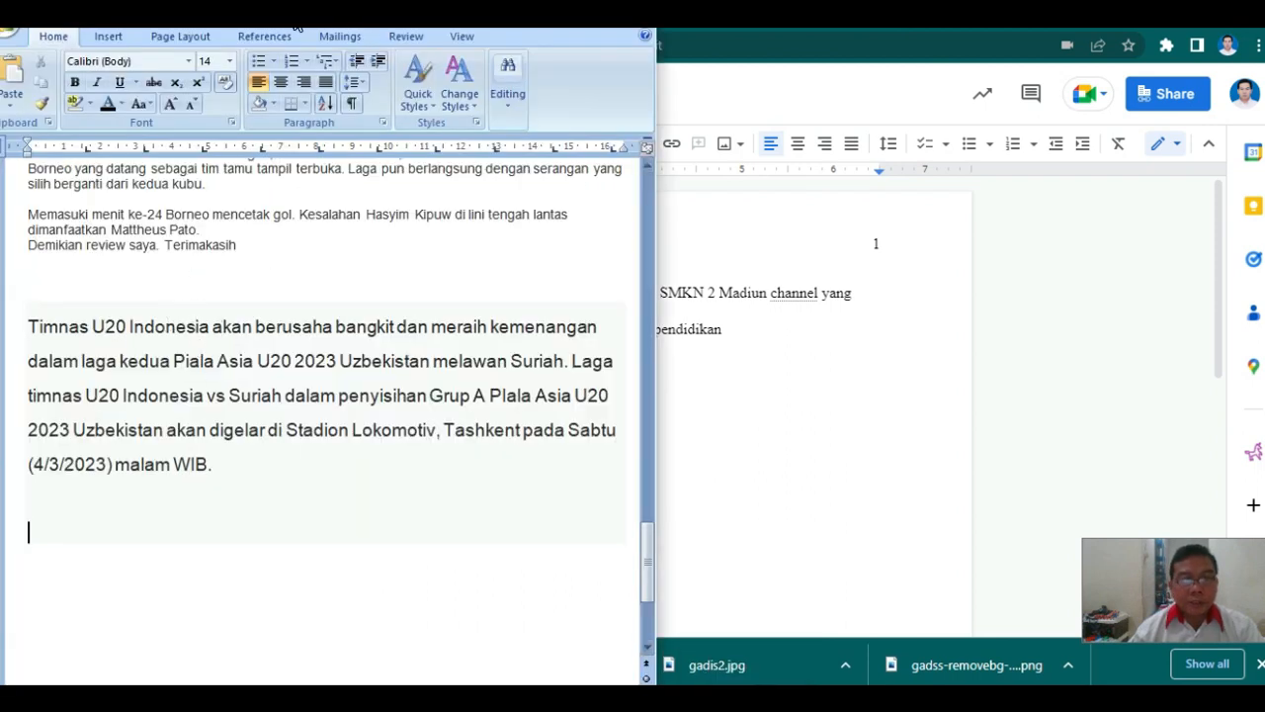
{"action": "left_click_drag", "start_coordinate": [298, 22], "coordinate": [797, 8]}
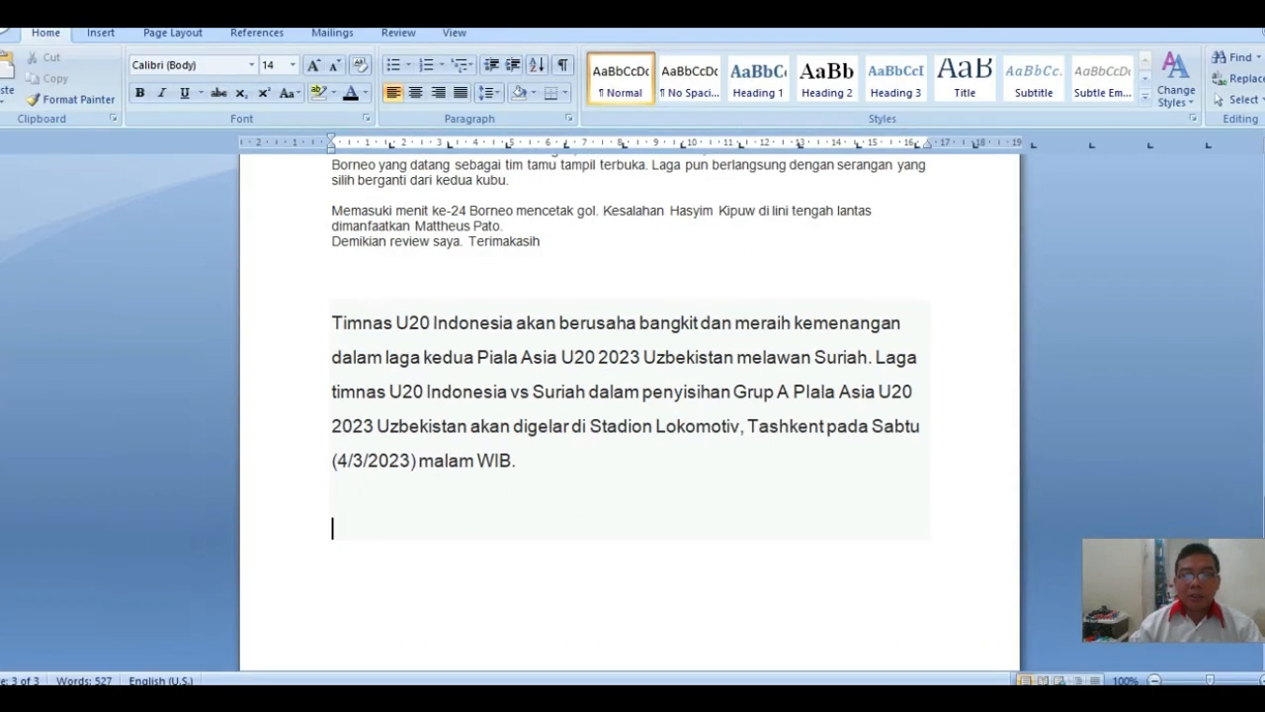
{"action": "key", "text": "super+Left"}
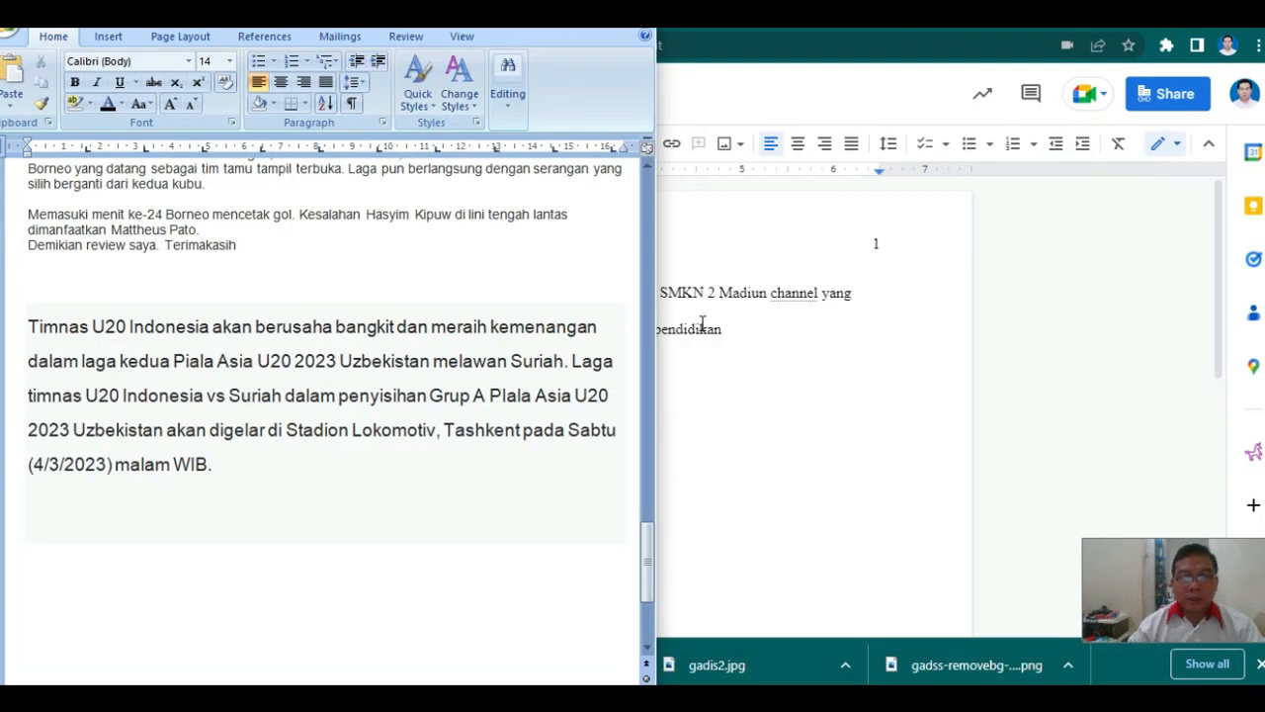
{"action": "left_click", "coordinate": [706, 382]}
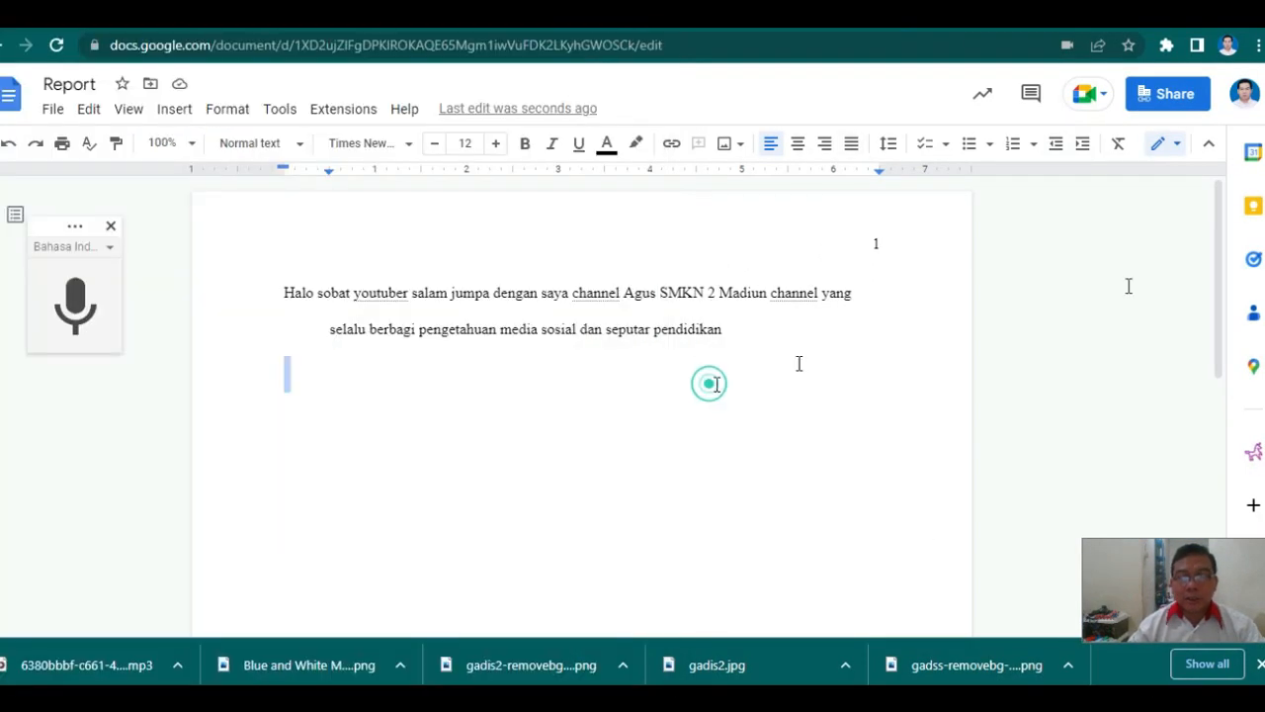
{"action": "left_click", "coordinate": [1214, 8]}
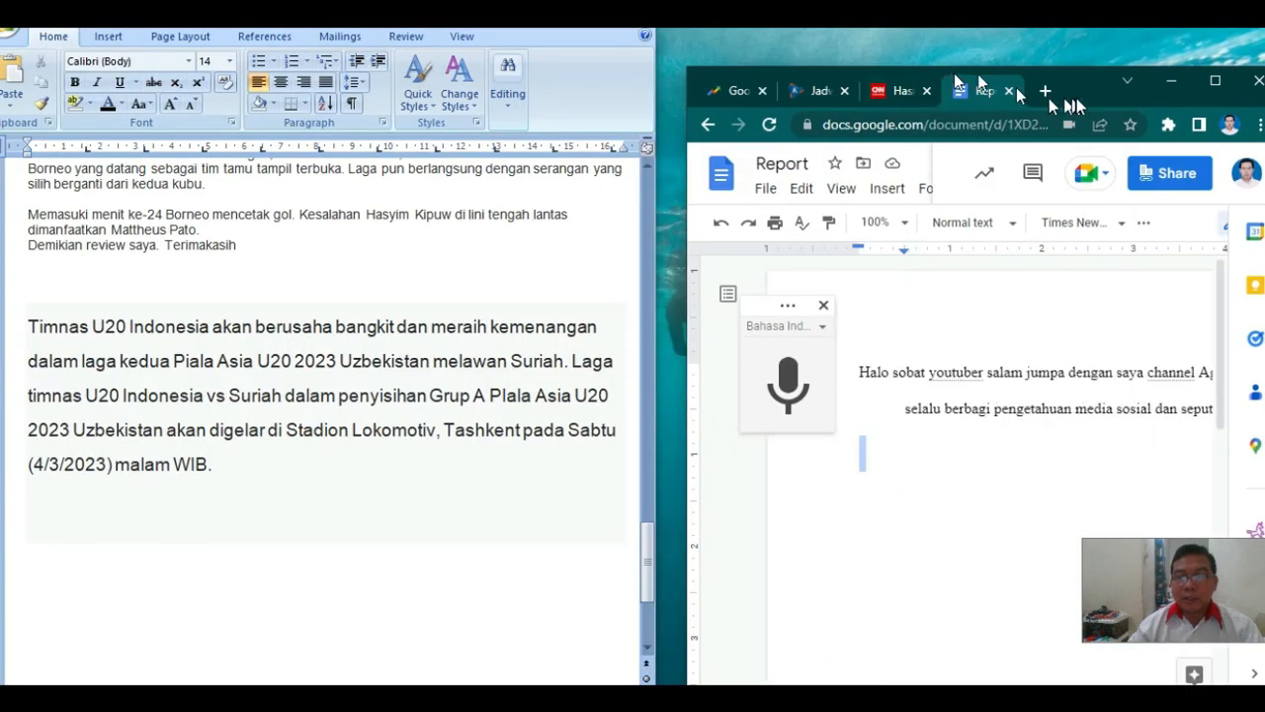
{"action": "left_click_drag", "start_coordinate": [1086, 84], "coordinate": [1057, 4]}
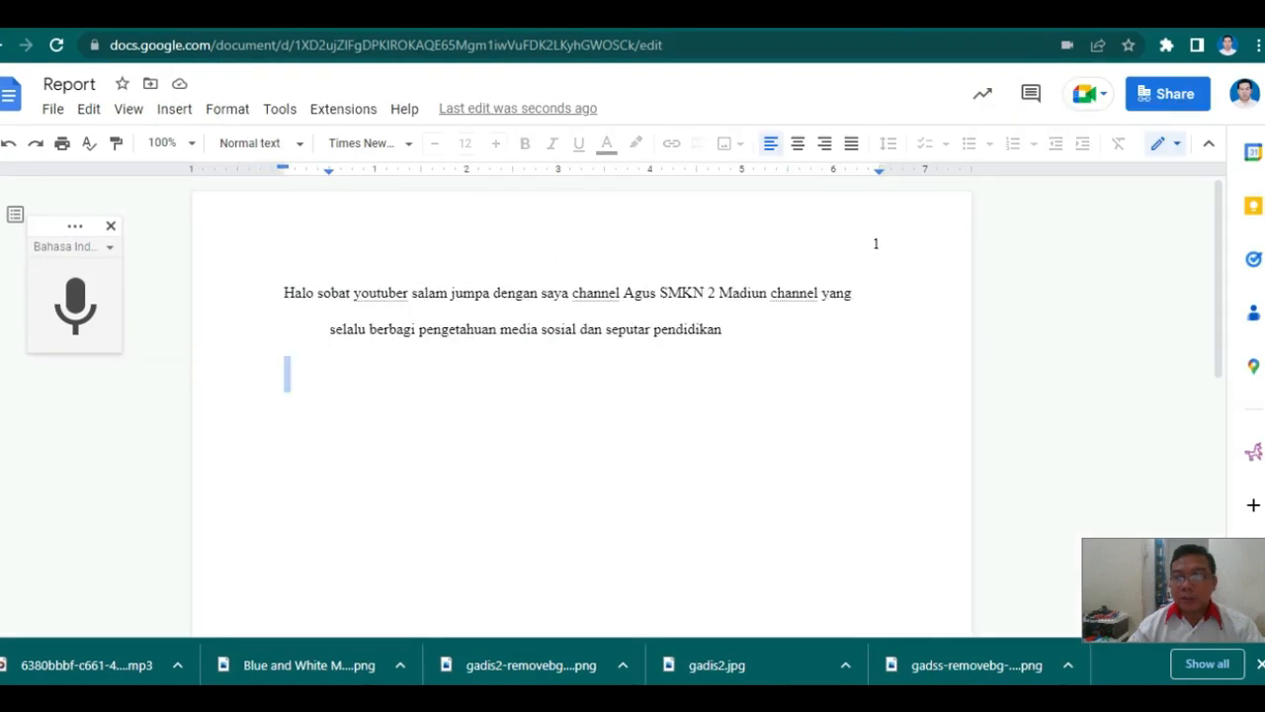
{"action": "left_click", "coordinate": [1214, 8]}
{"action": "left_click_drag", "start_coordinate": [1072, 90], "coordinate": [1029, 36]}
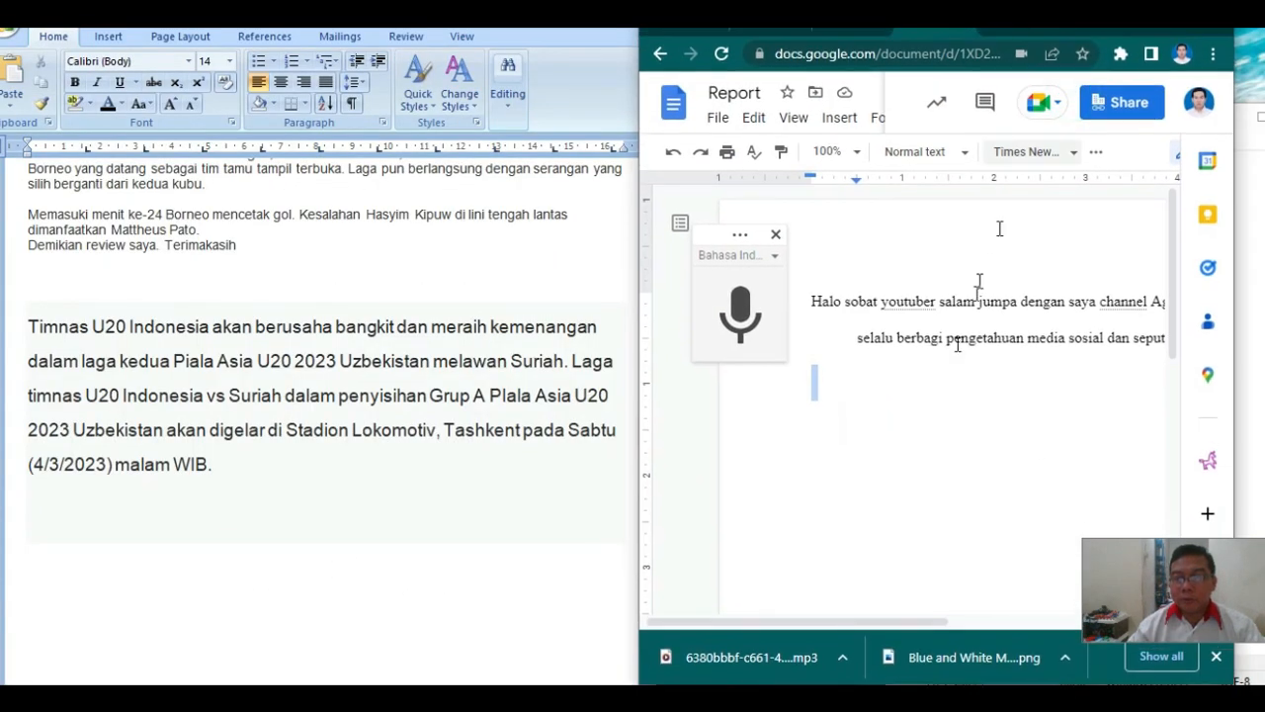
- Dictate the Timnas U20 Indonesia paragraph on the empty line under the greeting, maximize the document window and stop voice typing
{"action": "left_click", "coordinate": [889, 378]}
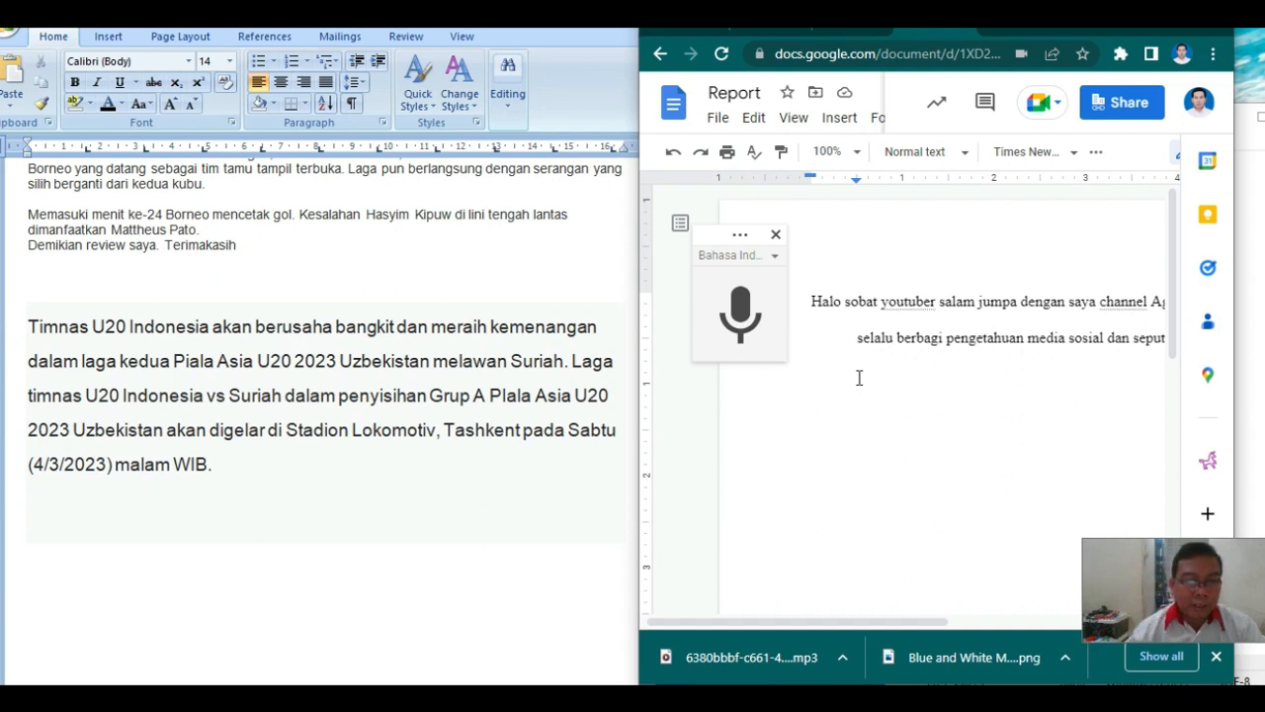
{"action": "left_click", "coordinate": [743, 332]}
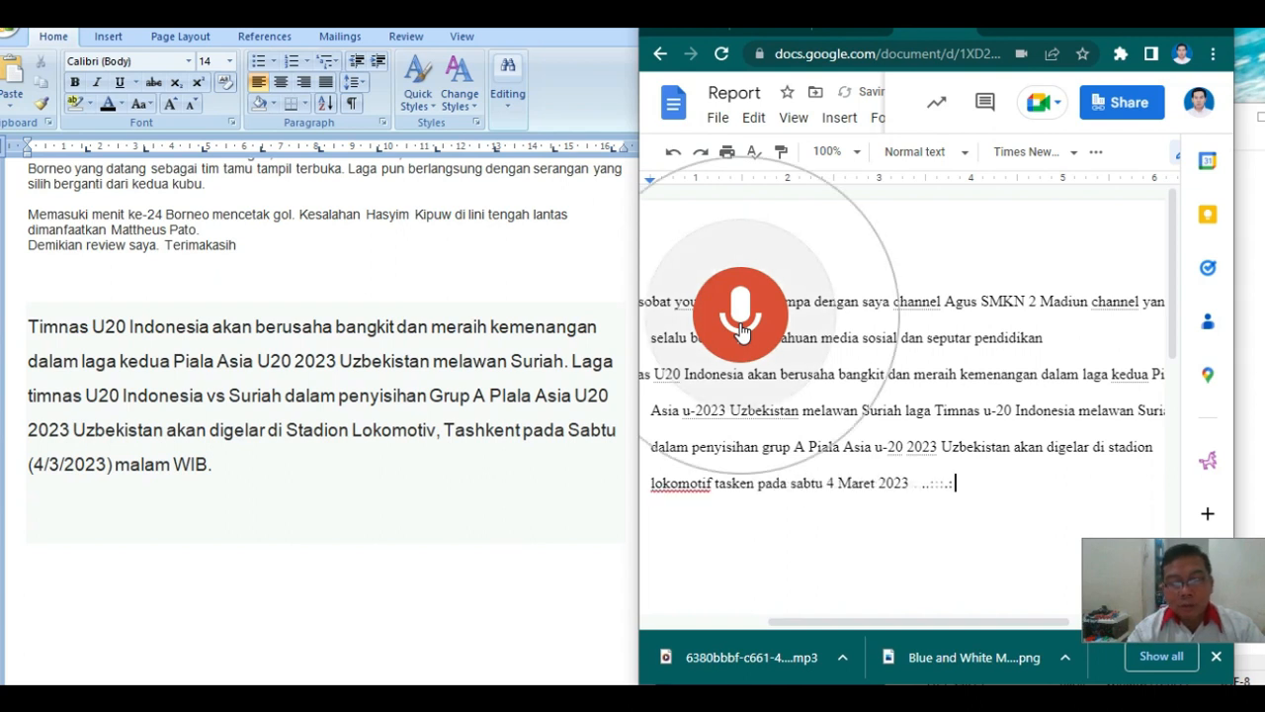
{"action": "left_click", "coordinate": [1169, 13]}
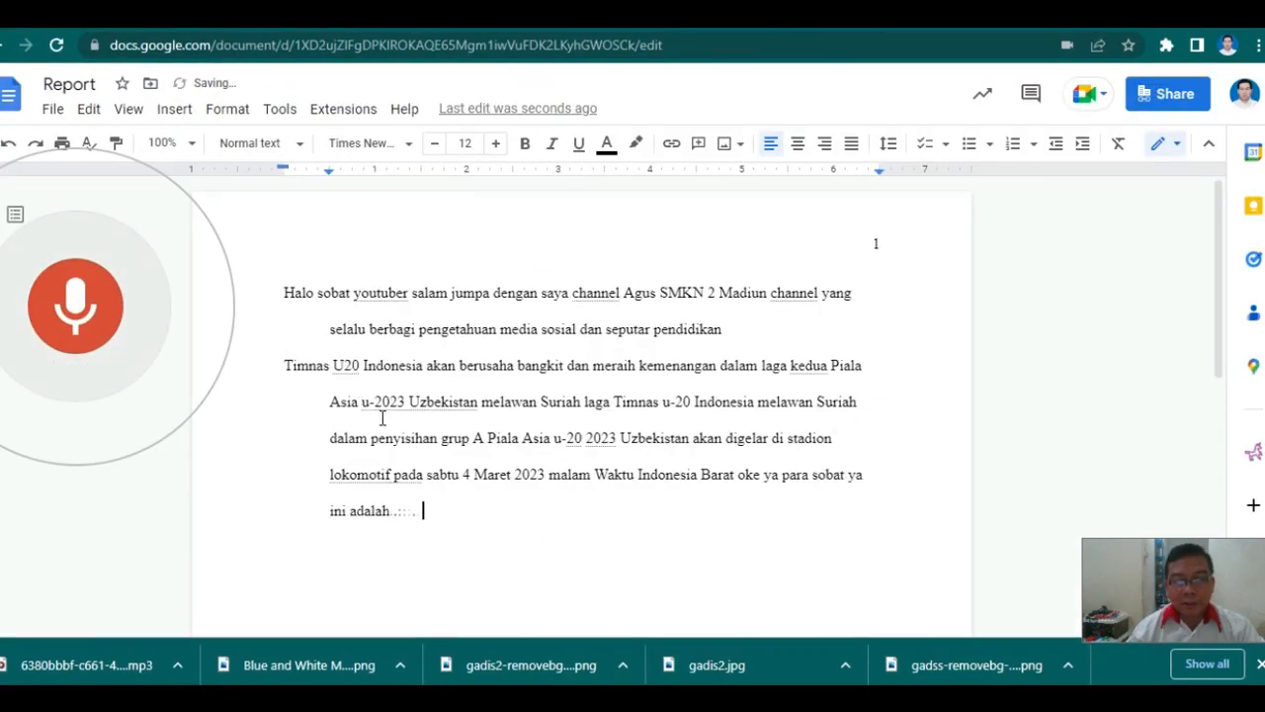
{"action": "left_click", "coordinate": [78, 316]}
{"action": "left_click", "coordinate": [78, 315]}
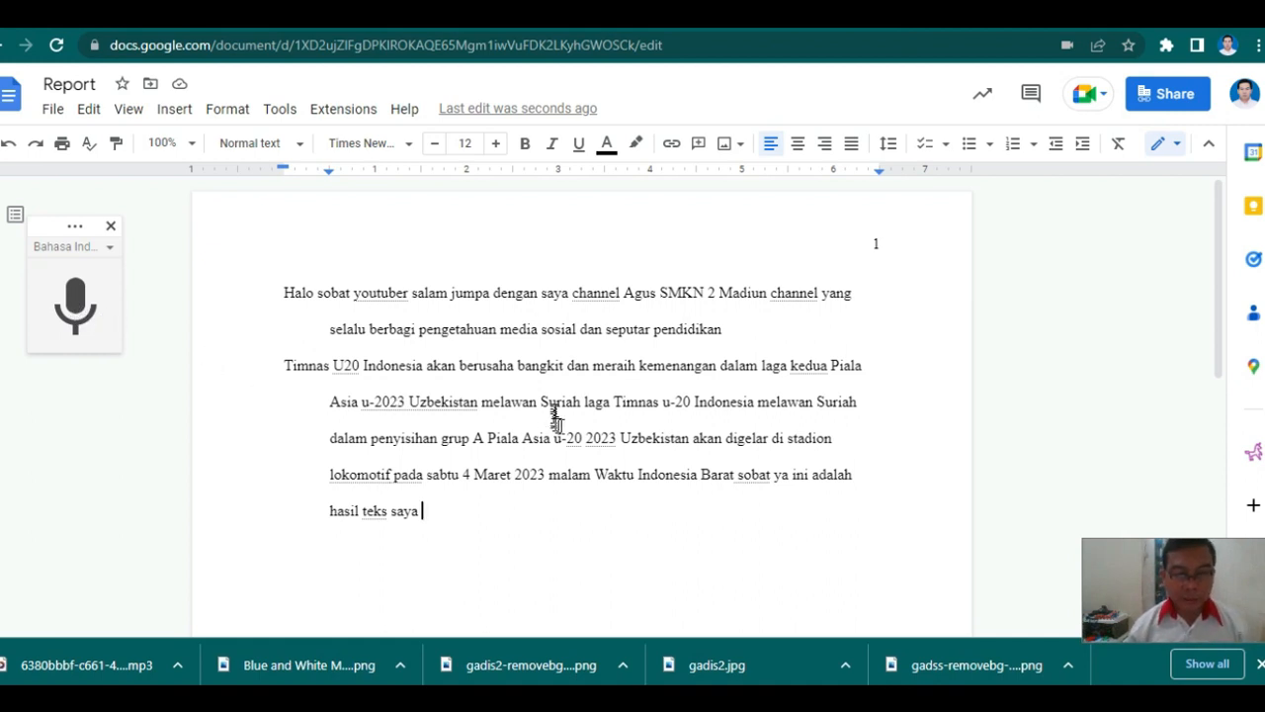
- Replace "Waktu Indonesia Barat" in the dictated paragraph with "wib"
{"action": "left_click", "coordinate": [595, 477]}
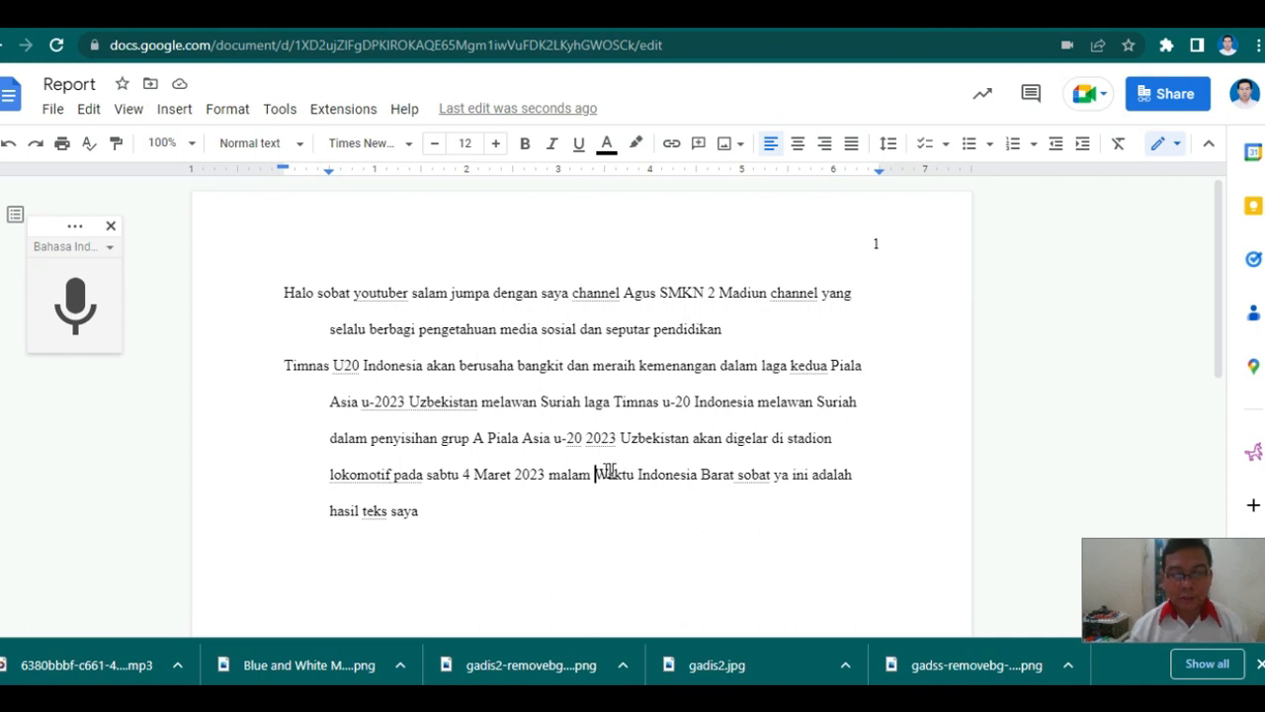
{"action": "left_click_drag", "start_coordinate": [595, 475], "coordinate": [733, 470]}
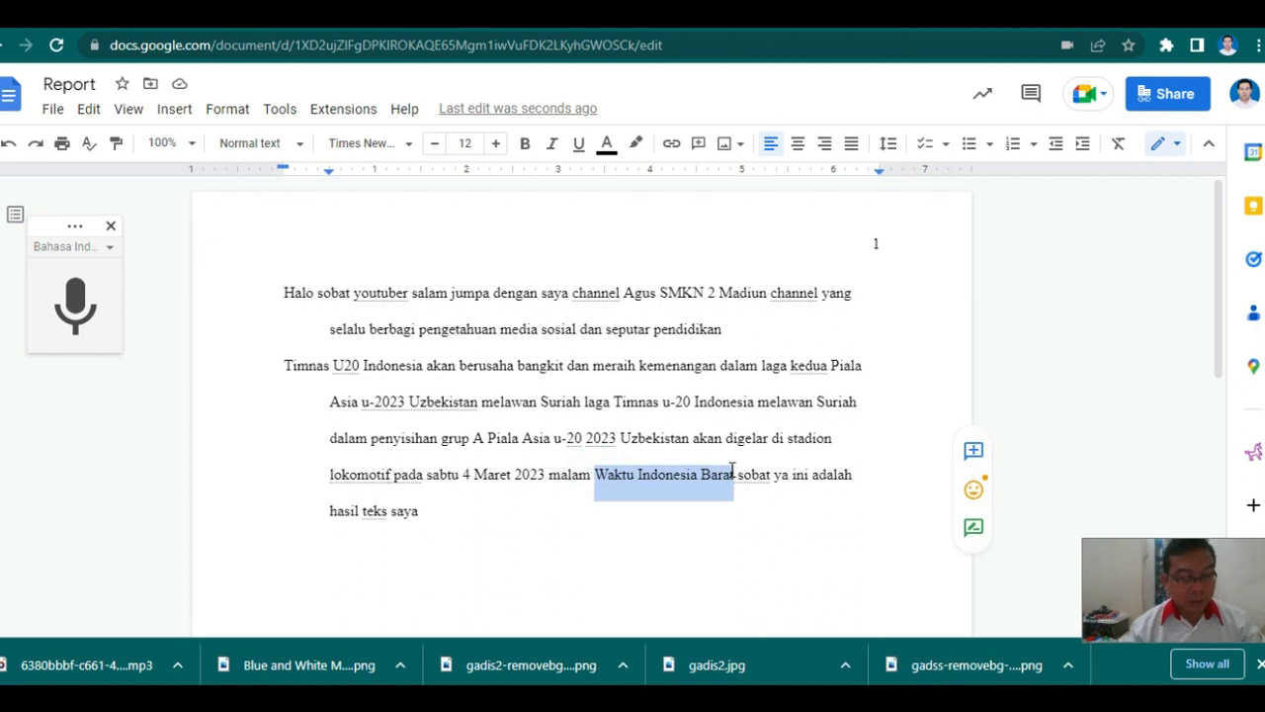
{"action": "type", "text": "wib"}
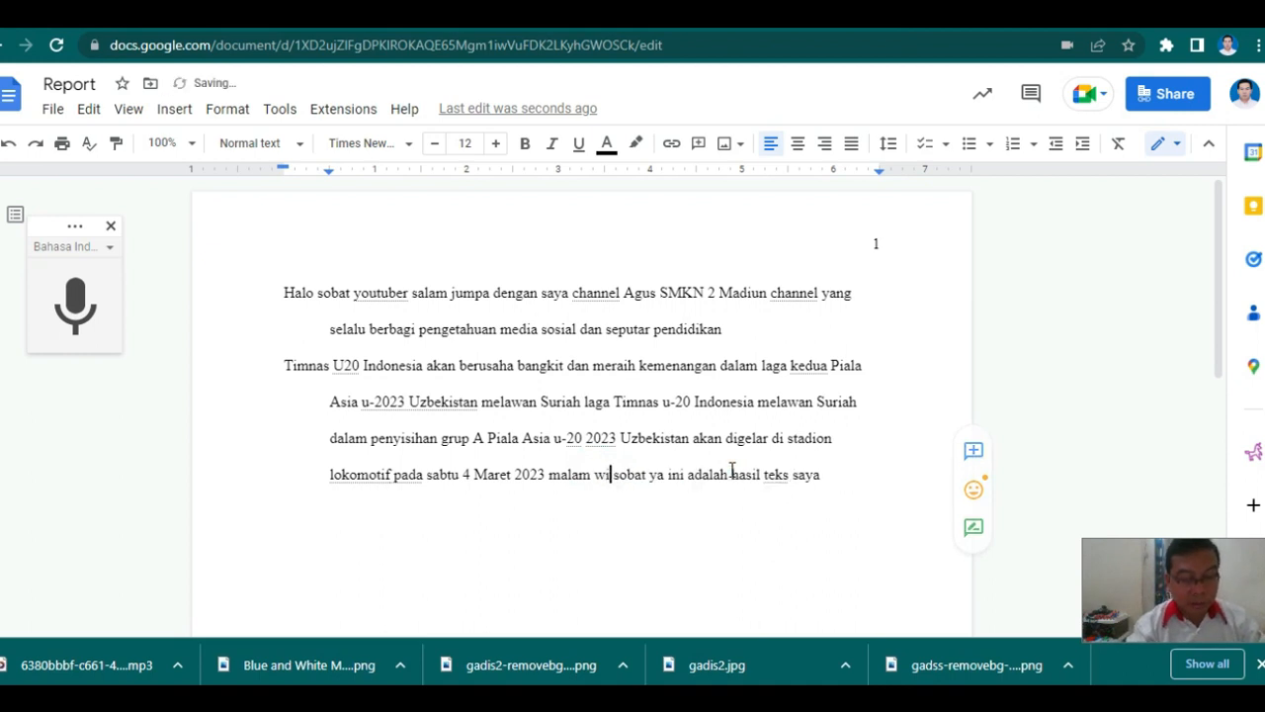
- Delete the leftover words "sobat ya ini adalah hasil teks saya" and finish the sentence as "WIB."
{"action": "key", "text": "Delete"}
{"action": "key", "text": "Delete"}
{"action": "key", "text": "Delete"}
{"action": "key", "text": "Delete"}
{"action": "key", "text": "Delete"}
{"action": "key", "text": "Delete"}
{"action": "key", "text": "Delete"}
{"action": "key", "text": "Delete"}
{"action": "key", "text": "Delete"}
{"action": "key", "text": "Delete"}
{"action": "key", "text": "Delete"}
{"action": "key", "text": "Delete"}
{"action": "key", "text": "Delete"}
{"action": "key", "text": "Delete"}
{"action": "key", "text": "Delete"}
{"action": "key", "text": "Delete"}
{"action": "key", "text": "Delete"}
{"action": "key", "text": "Delete"}
{"action": "key", "text": "Delete"}
{"action": "key", "text": "Delete"}
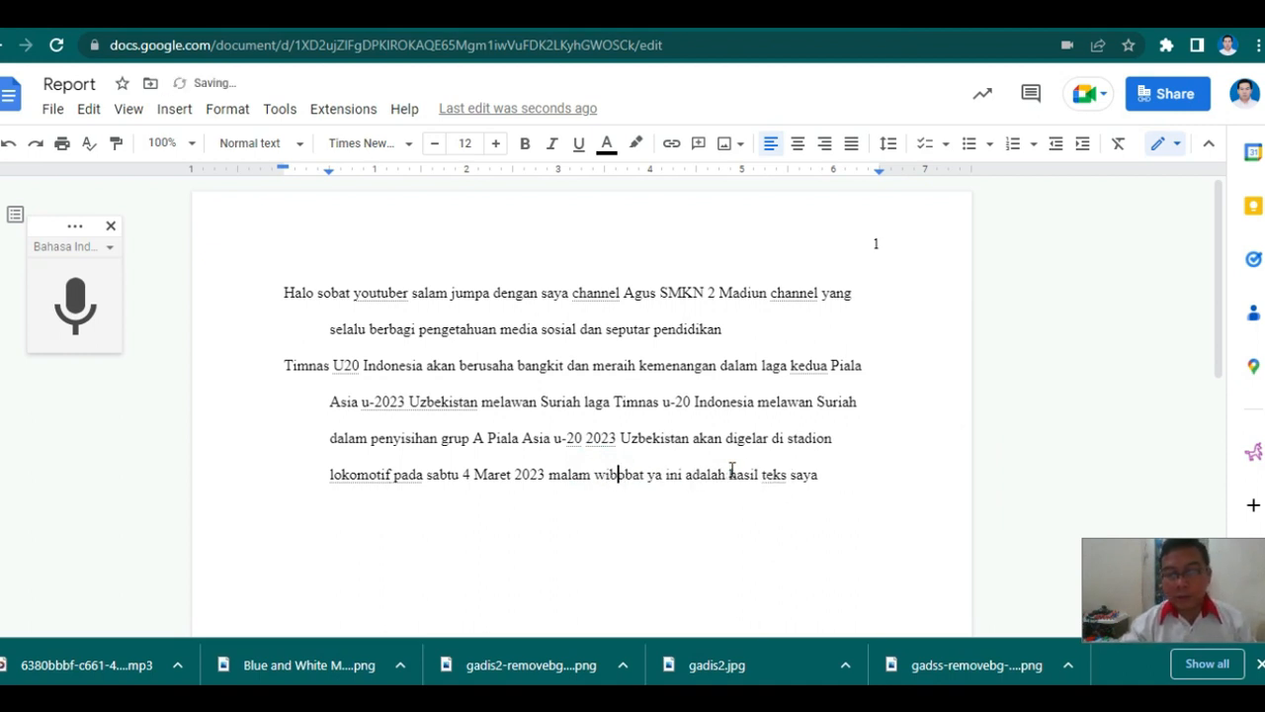
{"action": "key", "text": "Delete"}
{"action": "key", "text": "Delete"}
{"action": "key", "text": "Delete"}
{"action": "key", "text": "Delete"}
{"action": "key", "text": "Delete"}
{"action": "key", "text": "Delete"}
{"action": "key", "text": "Delete"}
{"action": "key", "text": "Delete"}
{"action": "key", "text": "Delete"}
{"action": "key", "text": "Delete"}
{"action": "key", "text": "Delete"}
{"action": "key", "text": "Delete"}
{"action": "key", "text": "Delete"}
{"action": "key", "text": "Delete"}
{"action": "key", "text": "Delete"}
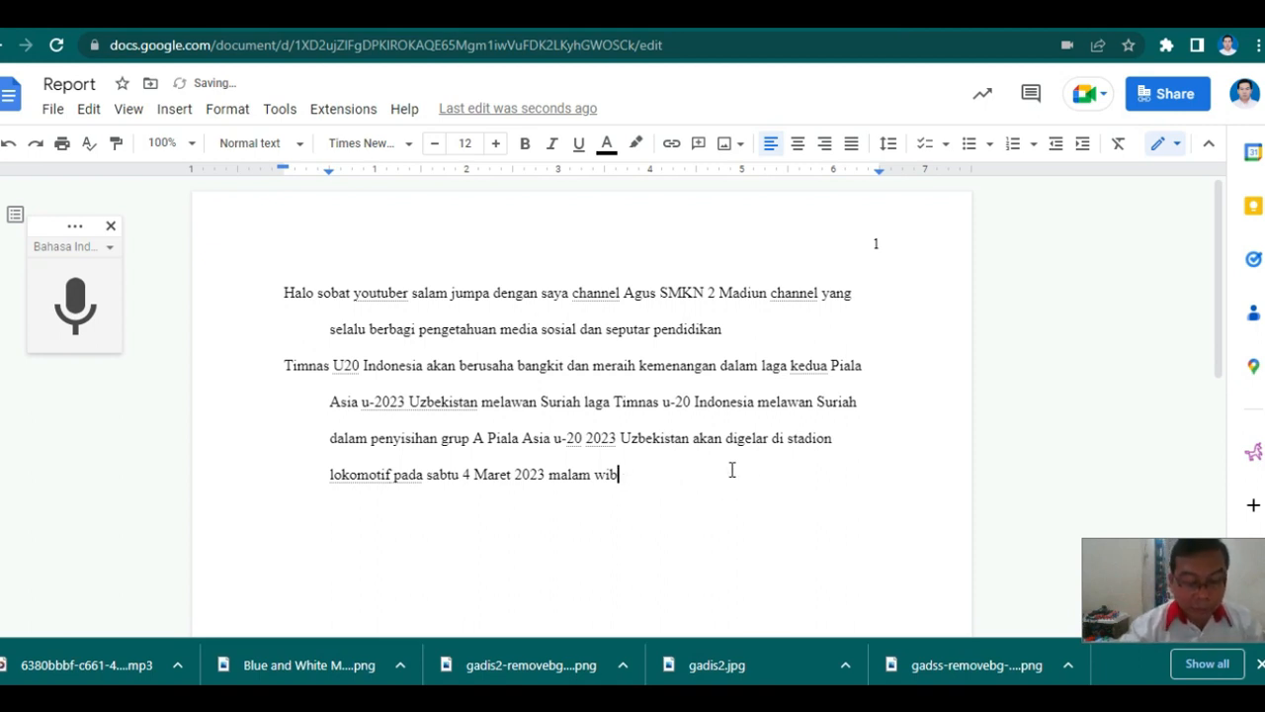
{"action": "type", "text": "."}
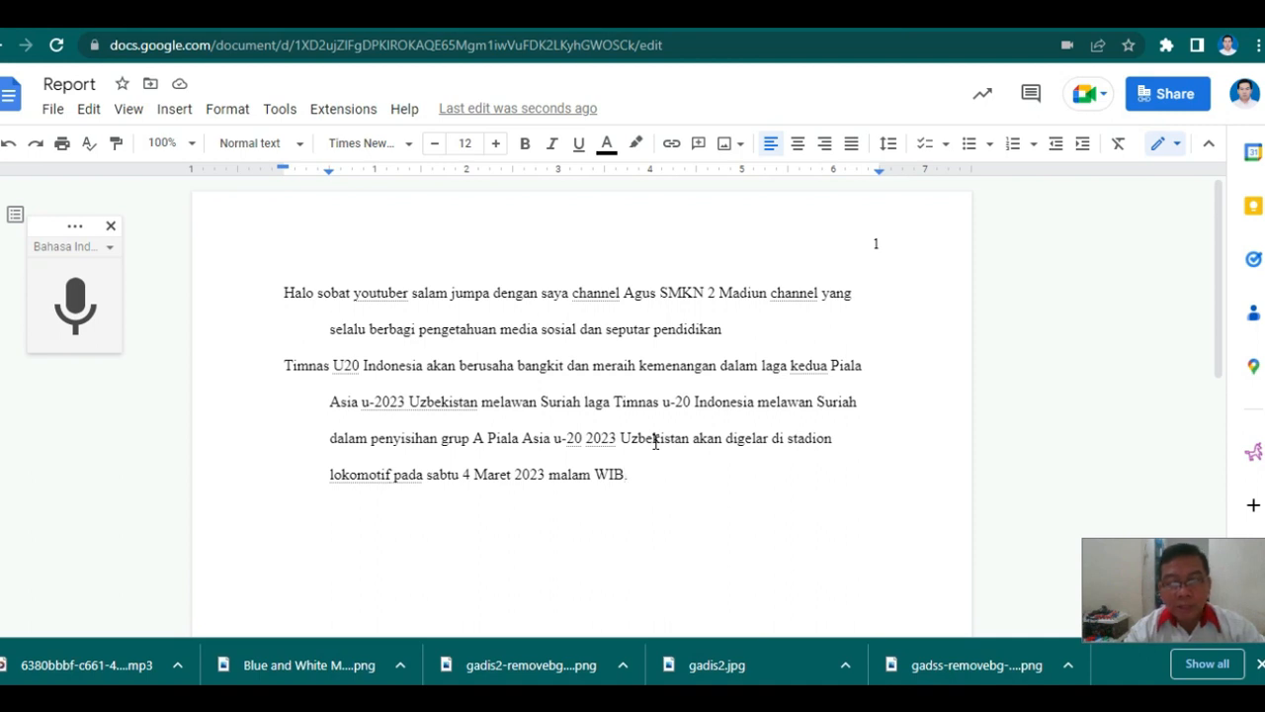
{"action": "type", "text": "."}
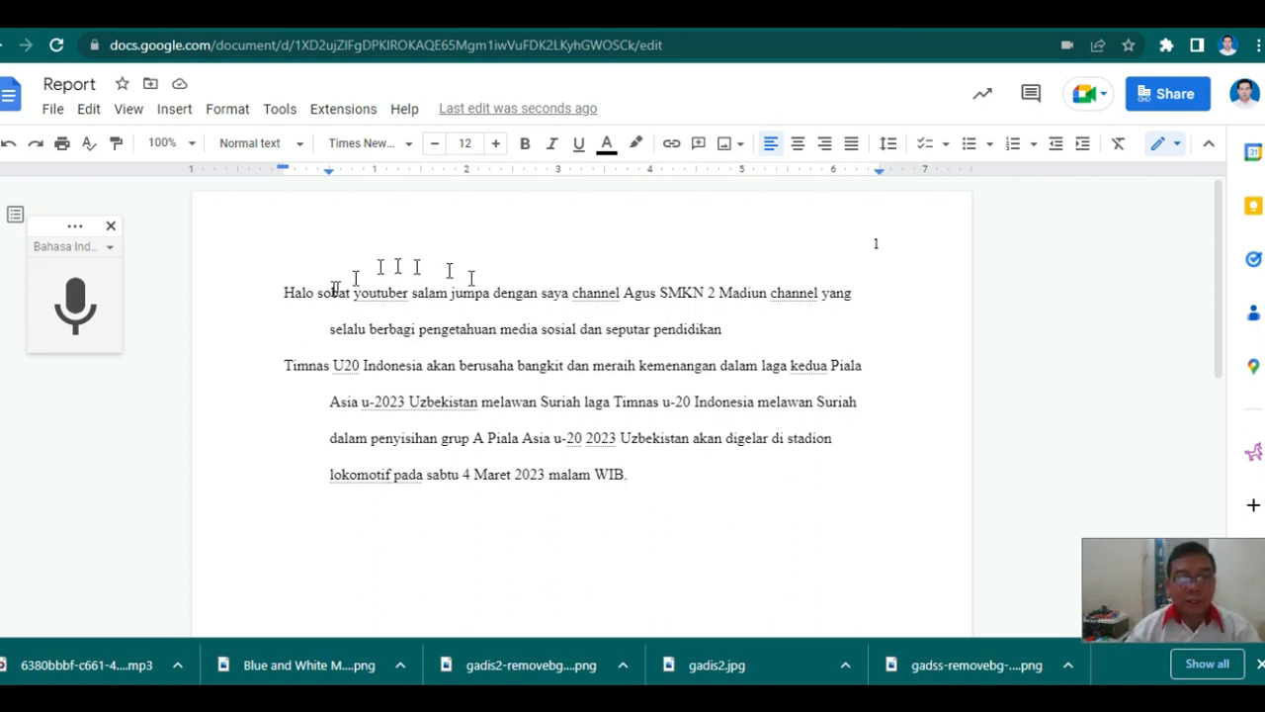
- Copy both dictated paragraphs and paste them below the Timnas U20 text in the Word document
{"action": "left_click_drag", "start_coordinate": [283, 290], "coordinate": [647, 485]}
{"action": "right_click", "coordinate": [515, 376]}
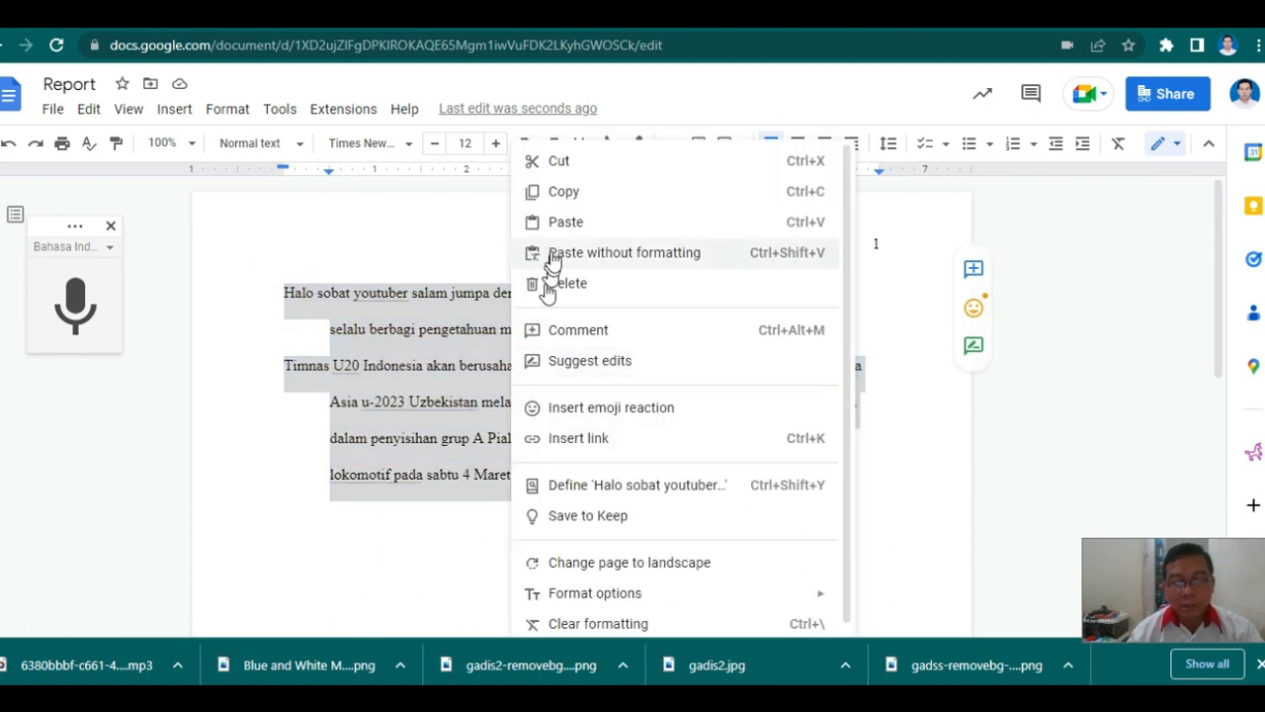
{"action": "left_click", "coordinate": [560, 194]}
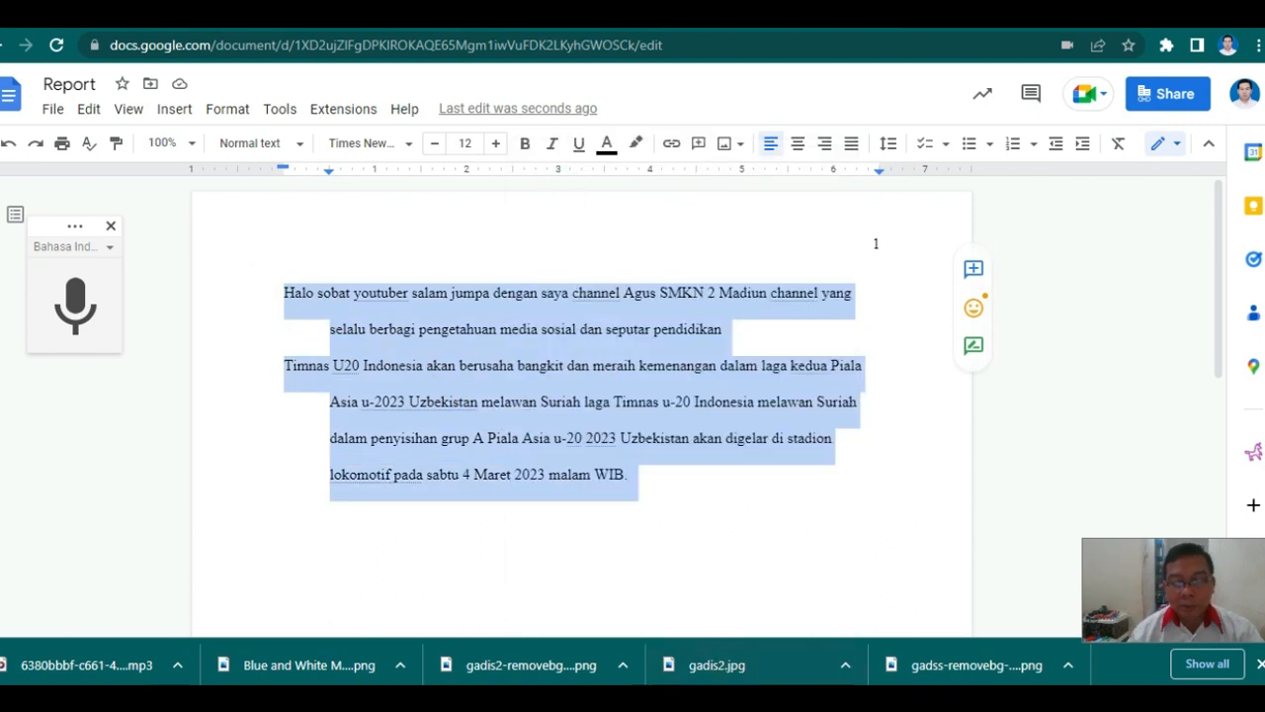
{"action": "left_click", "coordinate": [731, 696]}
{"action": "left_click", "coordinate": [159, 545]}
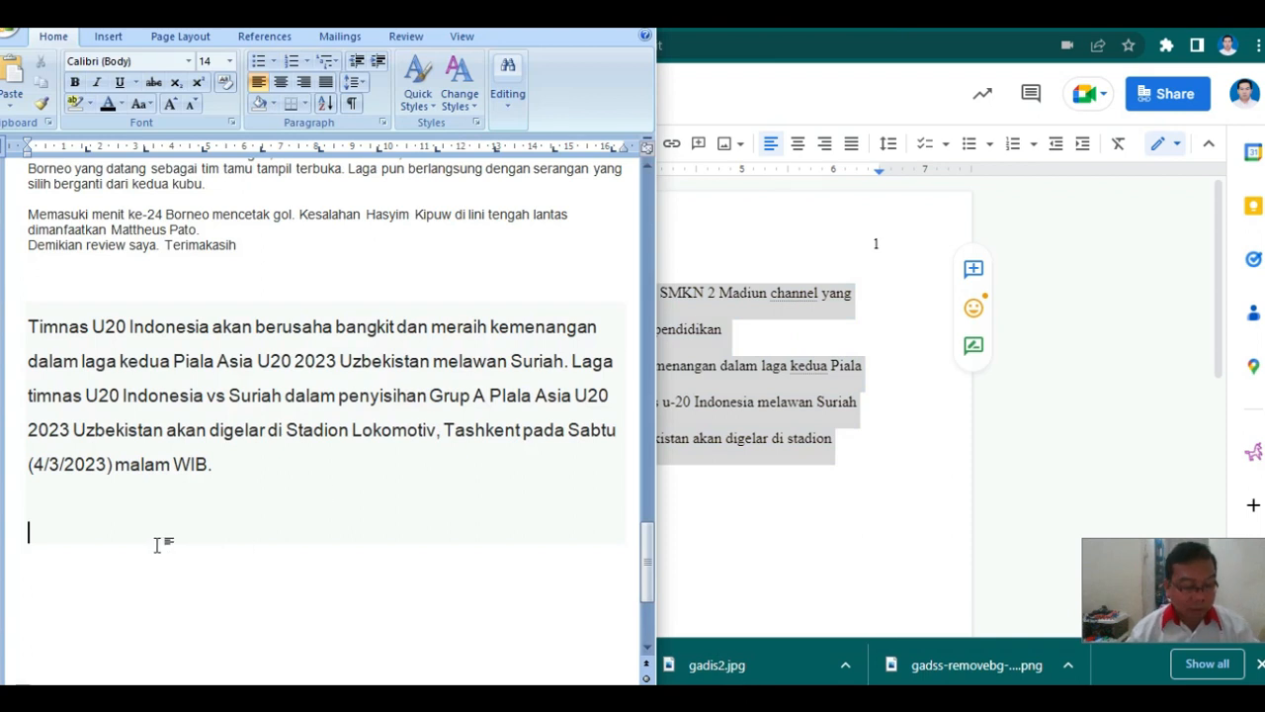
{"action": "key", "text": "ctrl+v"}
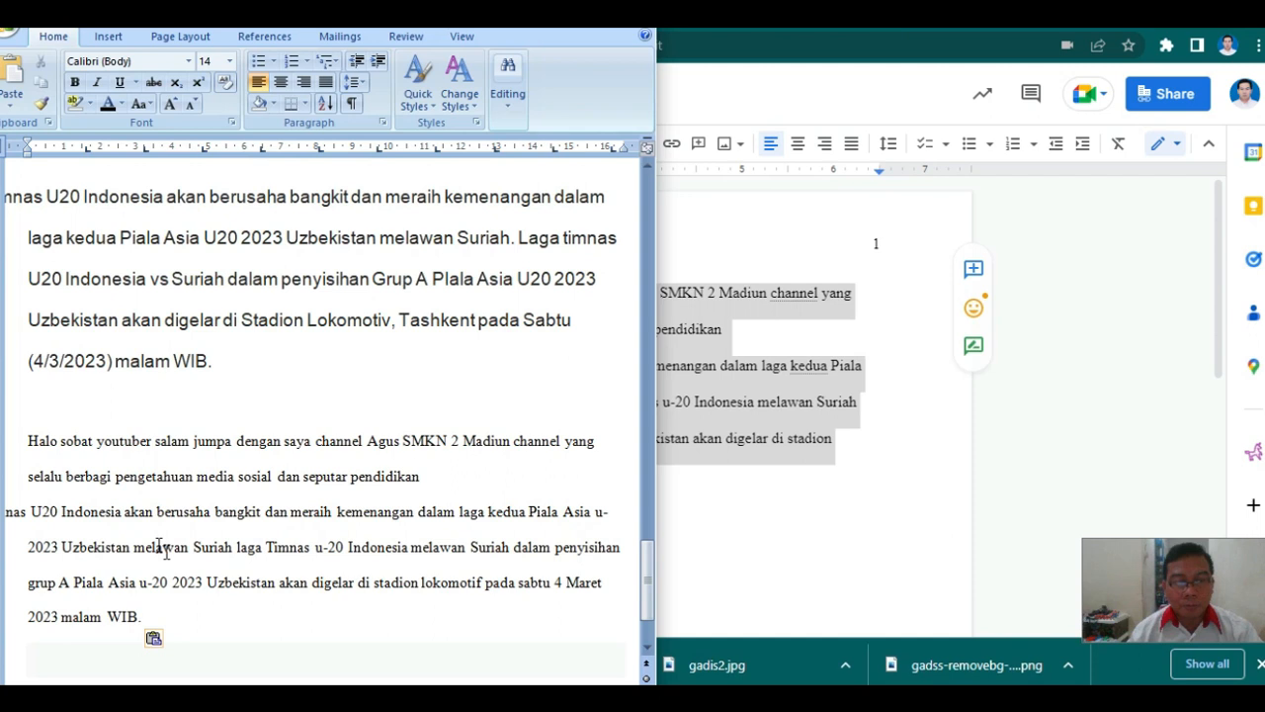
- Download the Google Docs report as Microsoft Word (.docx) and open the downloaded Report.docx
{"action": "left_click", "coordinate": [736, 526]}
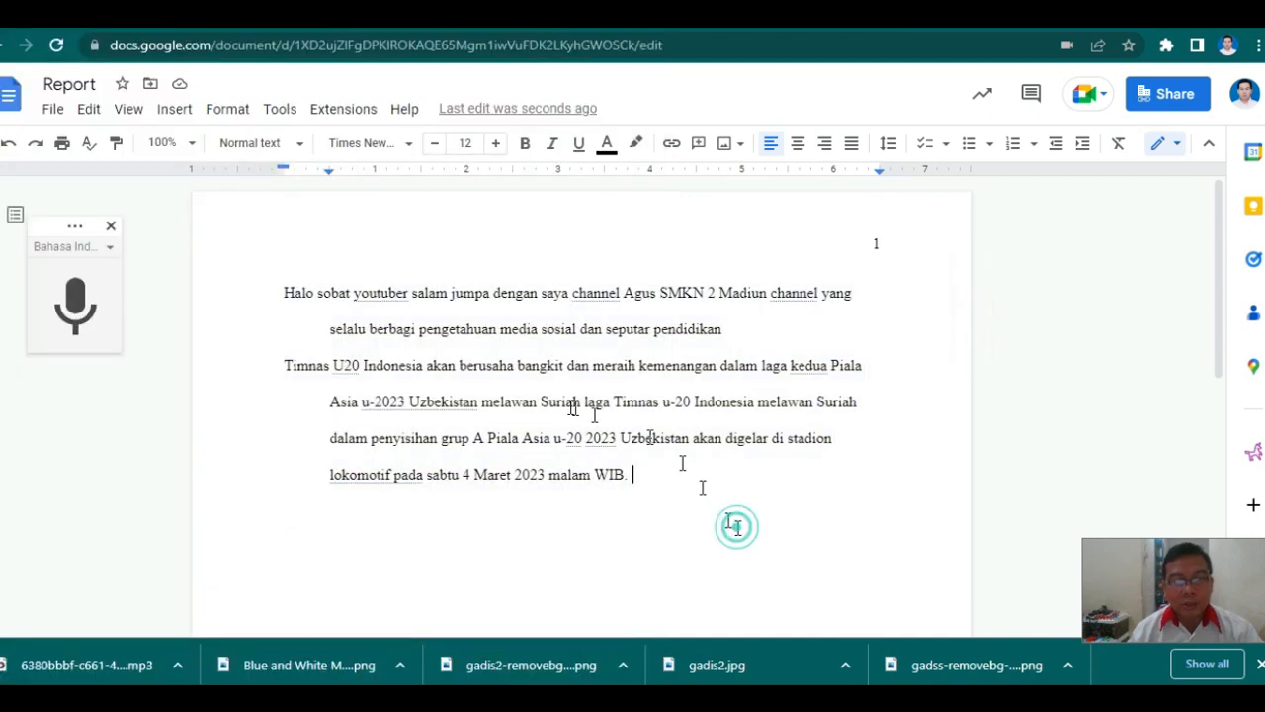
{"action": "left_click", "coordinate": [53, 110]}
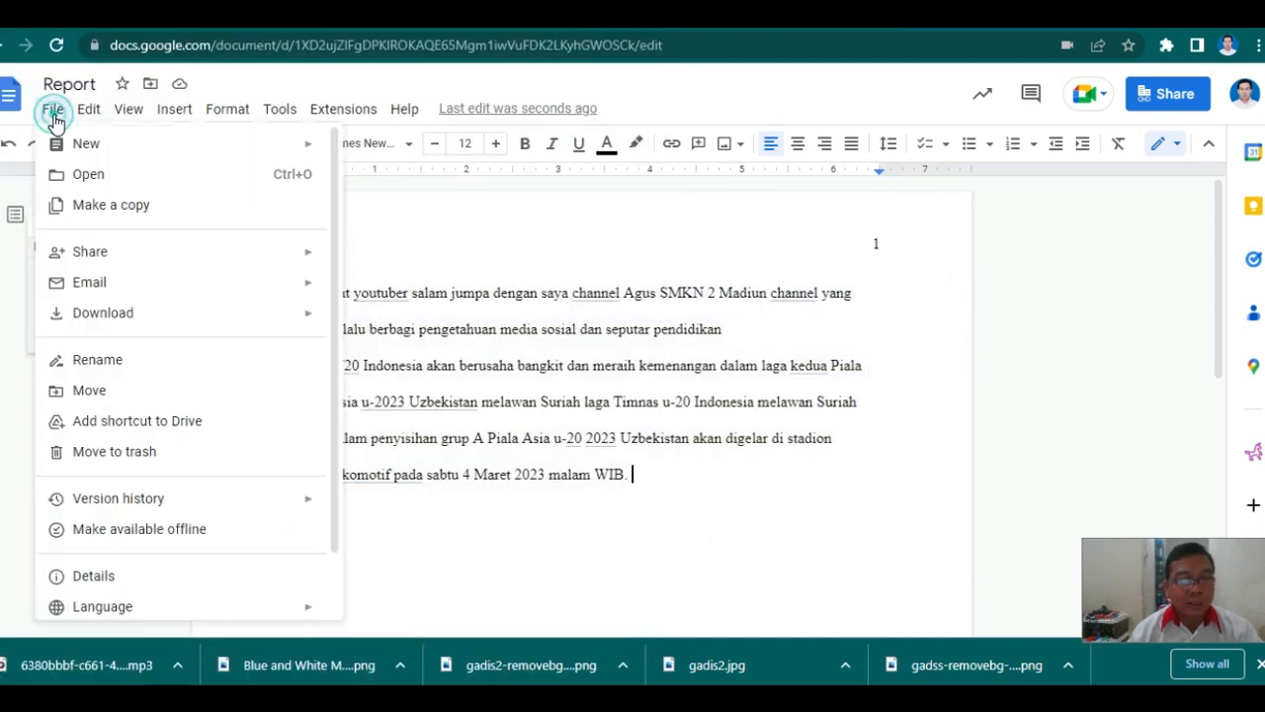
{"action": "mouse_move", "coordinate": [118, 324]}
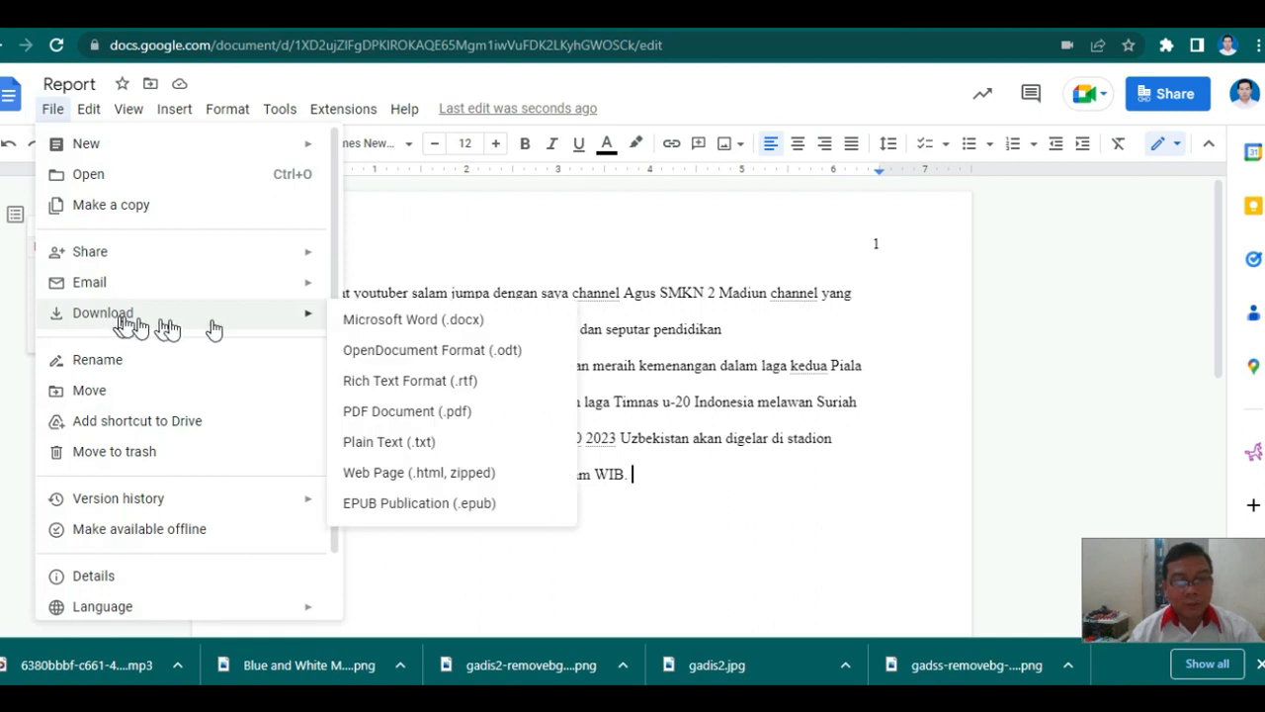
{"action": "left_click", "coordinate": [400, 333]}
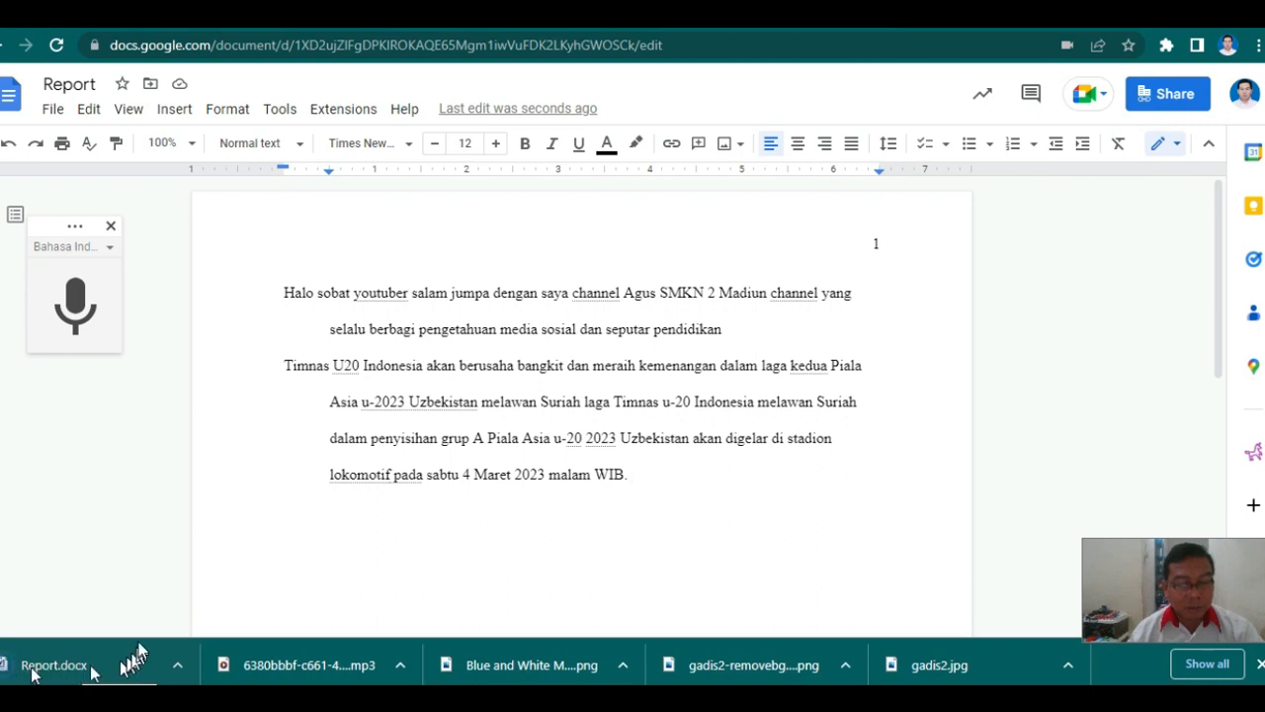
{"action": "left_click", "coordinate": [39, 670]}
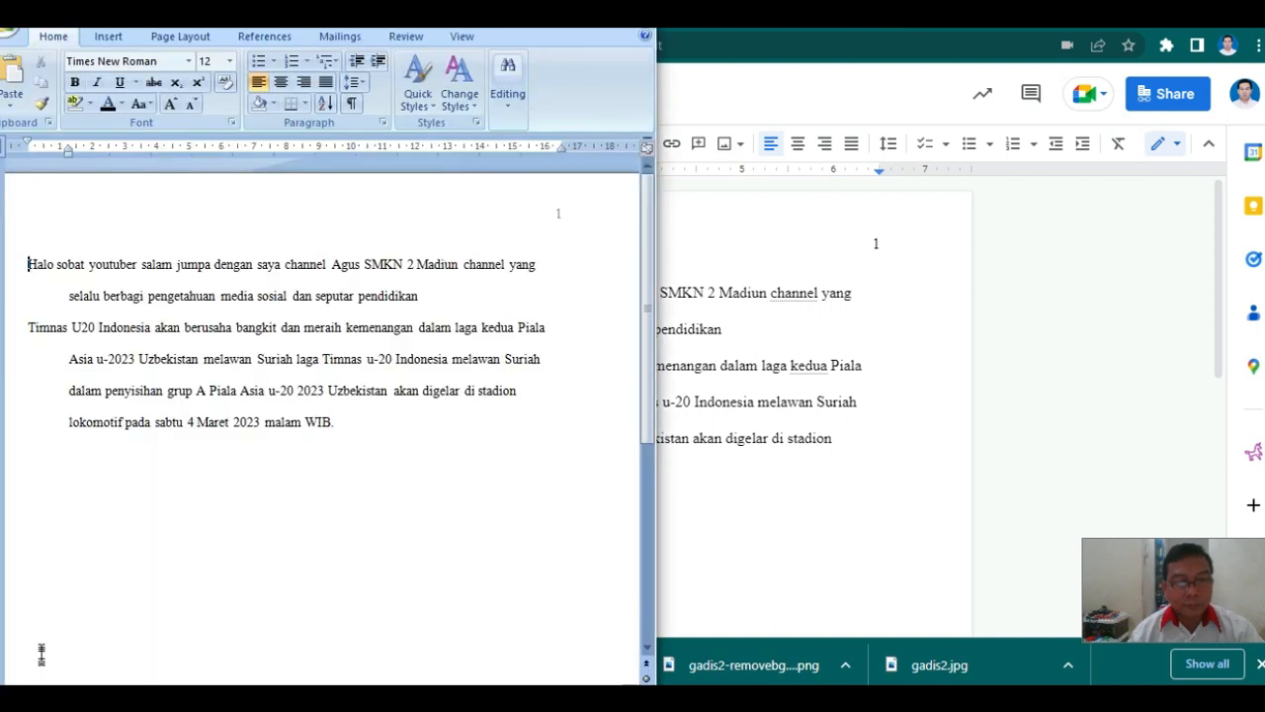
- Leave the downloaded Report.docx and return to the Report document in Google Docs
{"action": "double_click", "coordinate": [599, 32]}
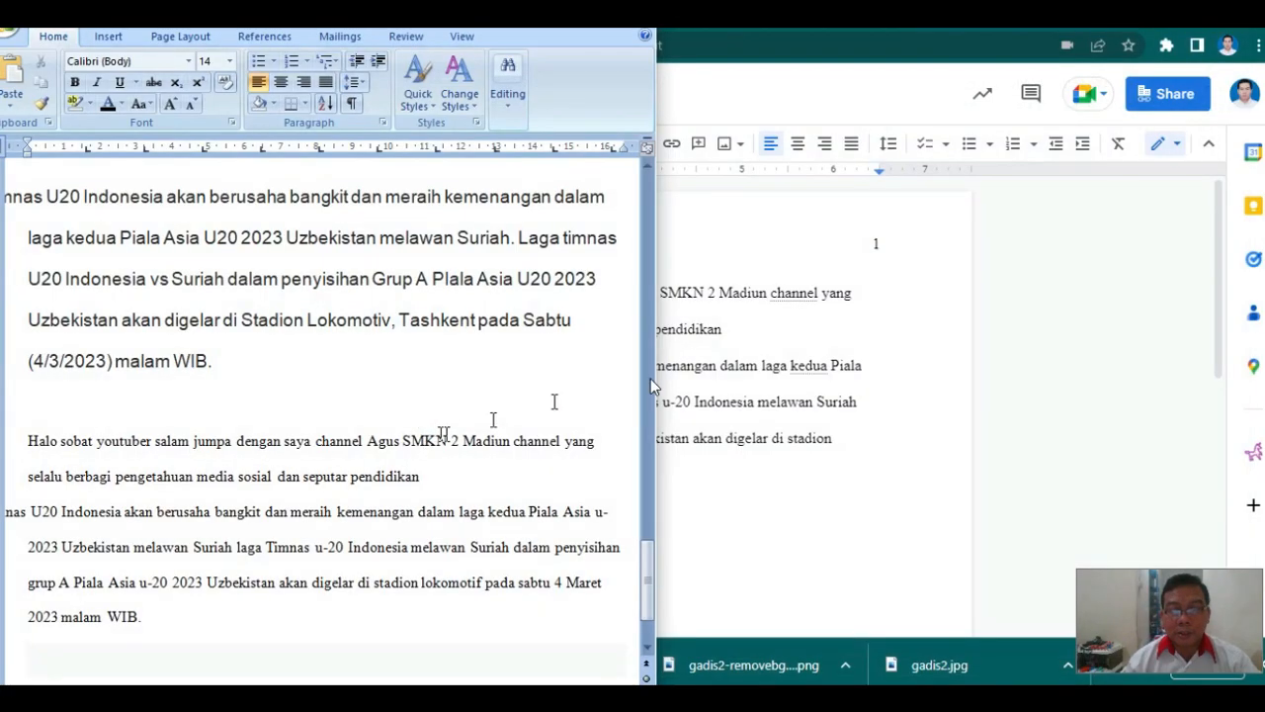
{"action": "left_click", "coordinate": [880, 48]}
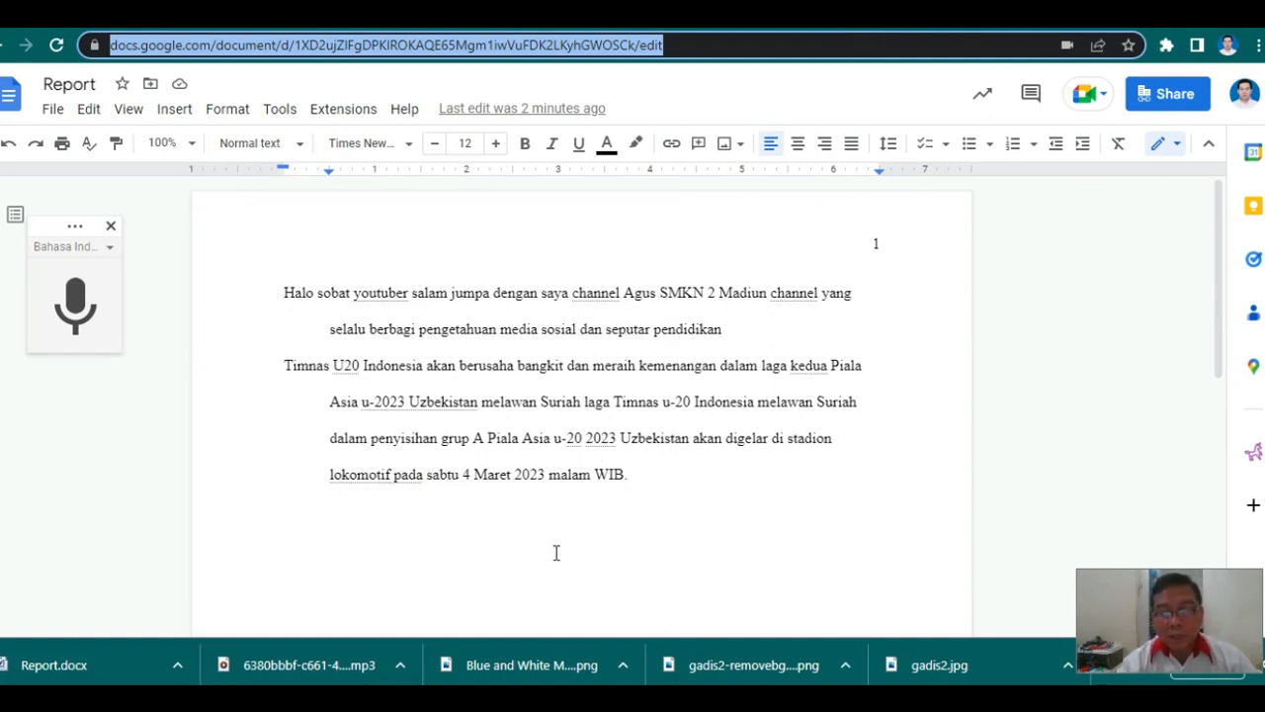
{"action": "left_click", "coordinate": [432, 526]}
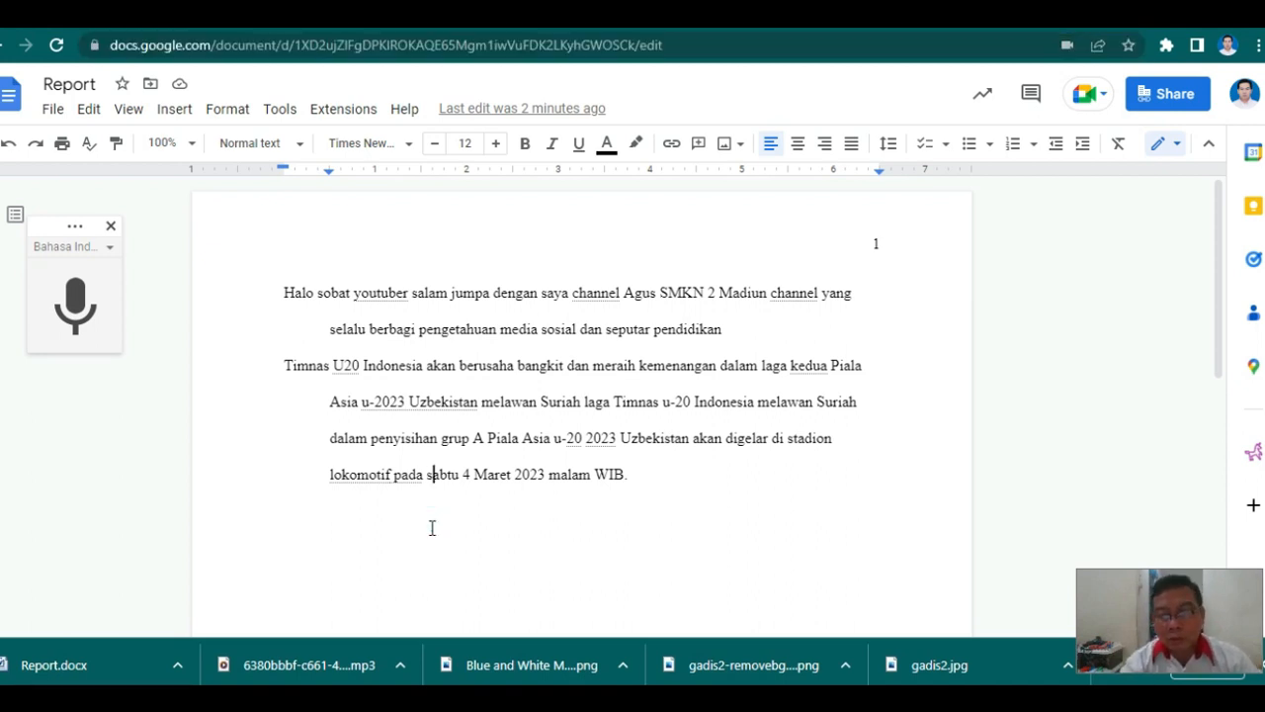